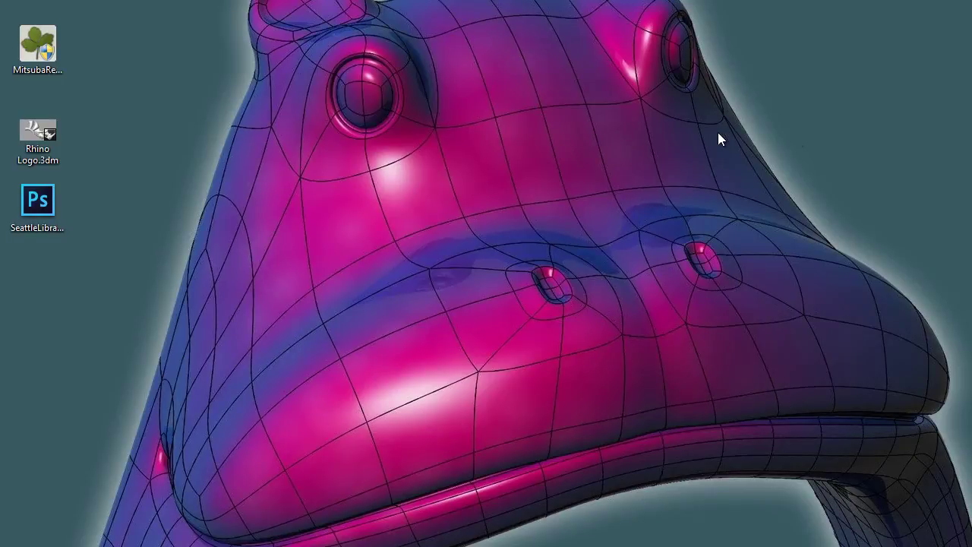
# Run the Mitsuba Render 1.0 installer in English, accept its license and begin installing
pyautogui.doubleClick(44, 44)
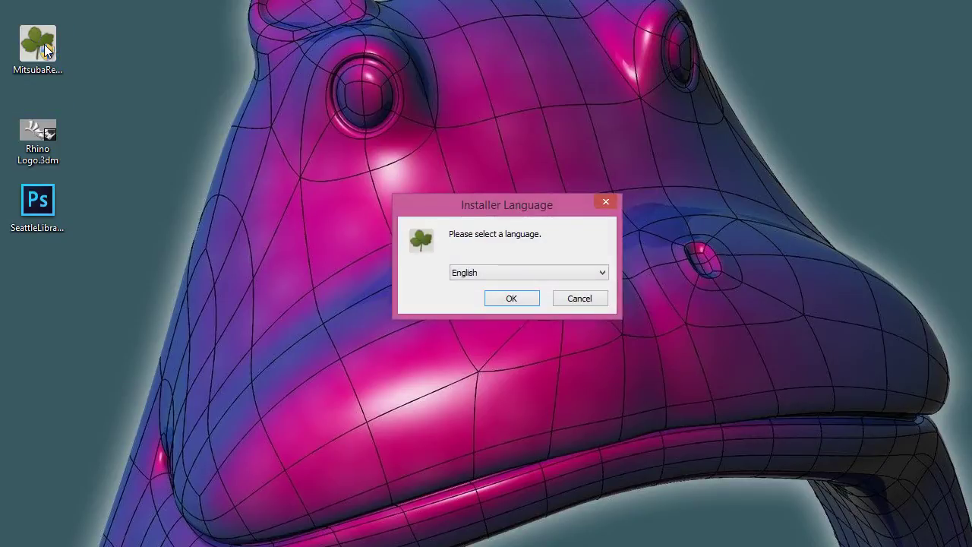
pyautogui.click(513, 300)
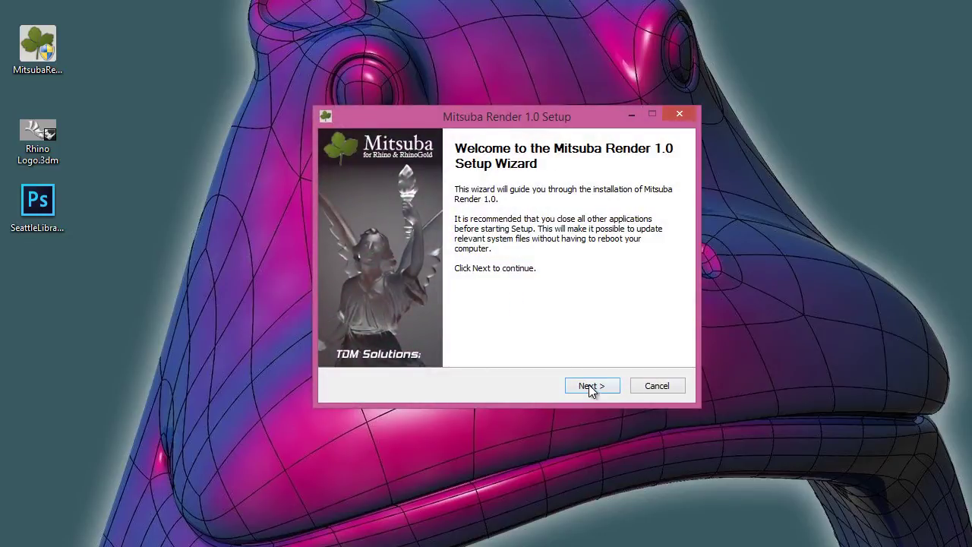
pyautogui.click(589, 385)
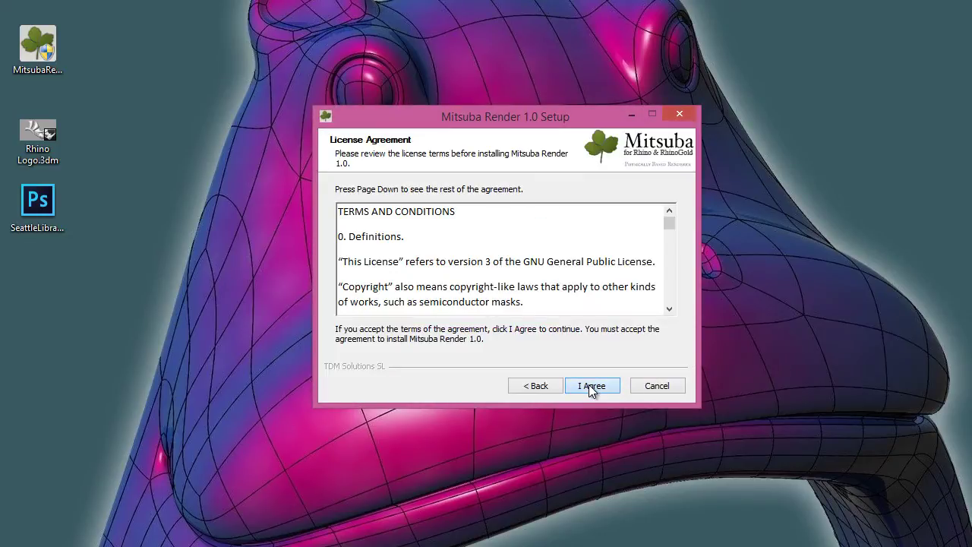
pyautogui.click(590, 385)
pyautogui.click(590, 385)
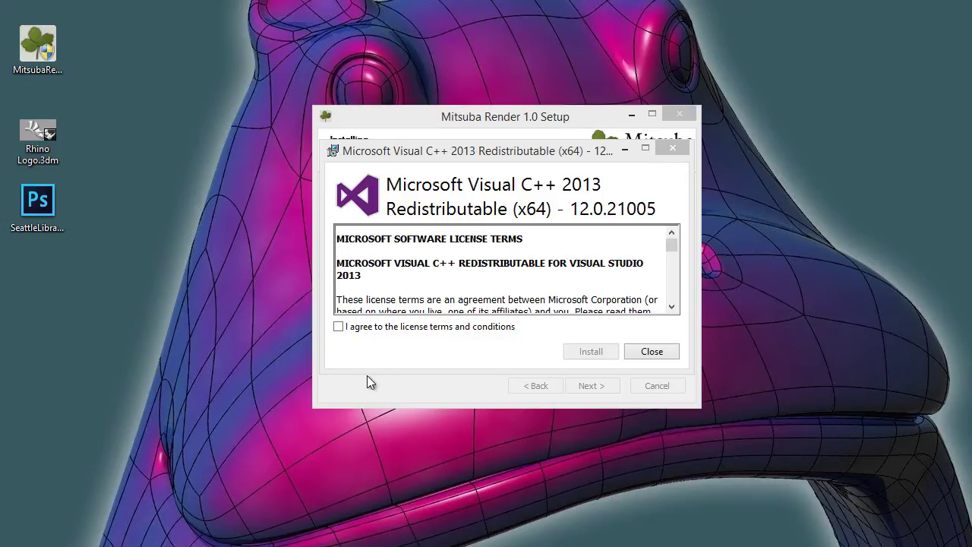
# Agree to the terms, install the Visual C++ 2013 Redistributable (x64), and close it
pyautogui.click(386, 328)
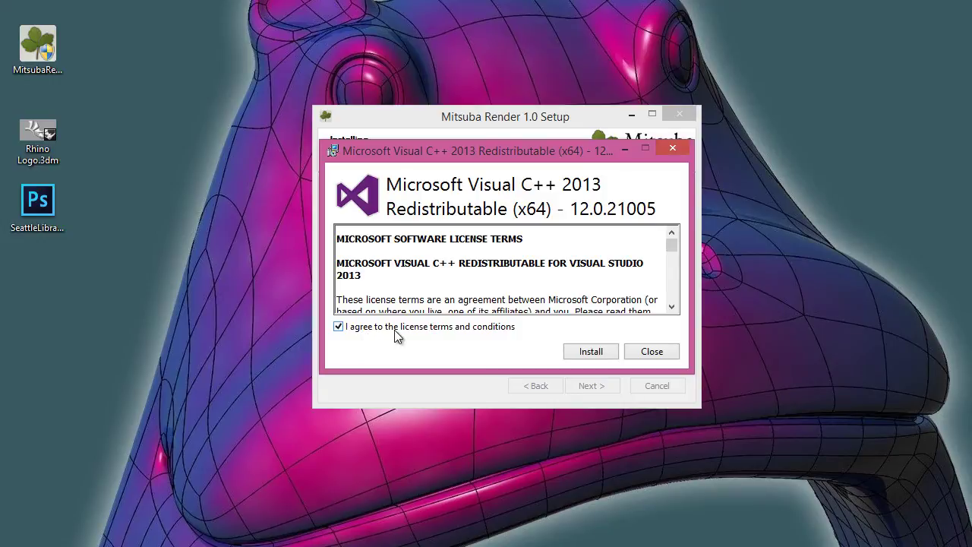
pyautogui.click(593, 354)
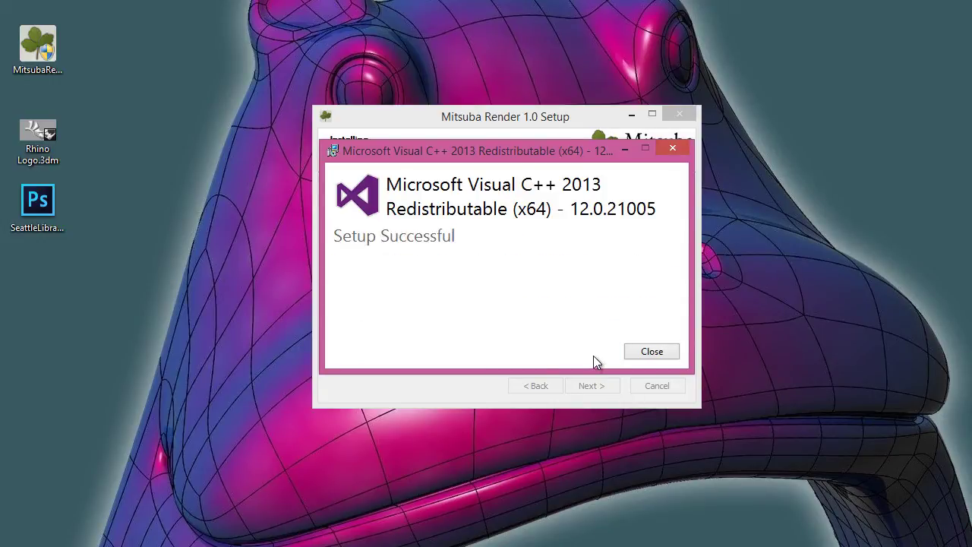
pyautogui.click(645, 353)
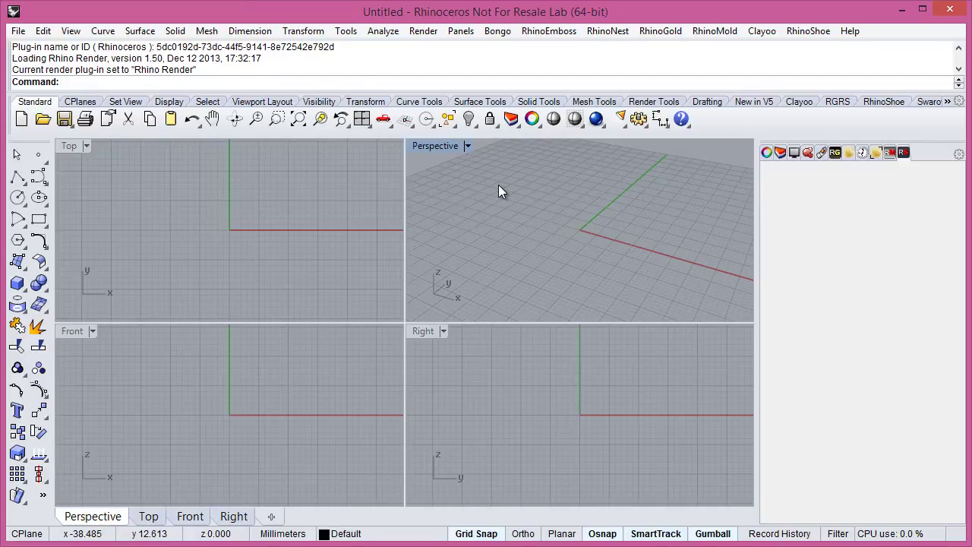
# Choose Mitsuba Render as the current renderer from the Render menu
pyautogui.click(423, 34)
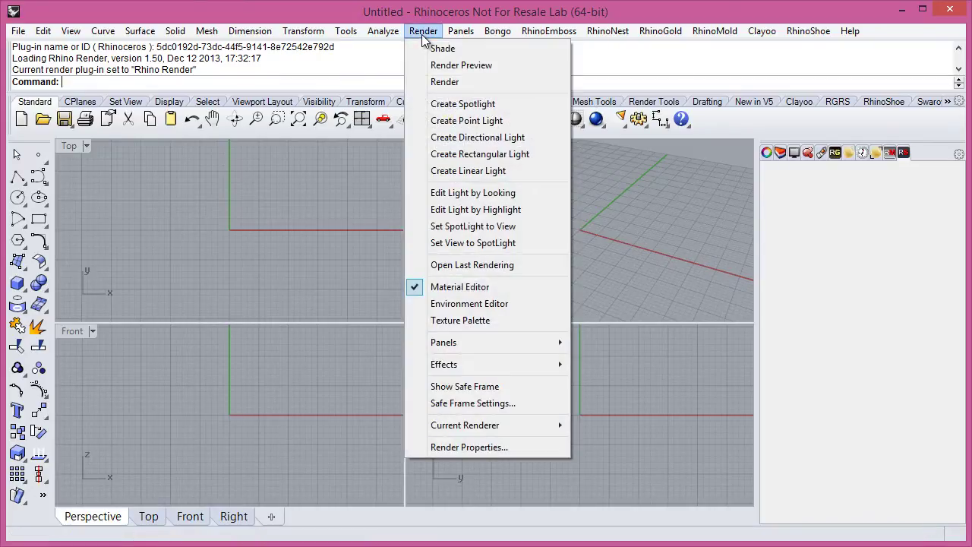
pyautogui.moveTo(473, 424)
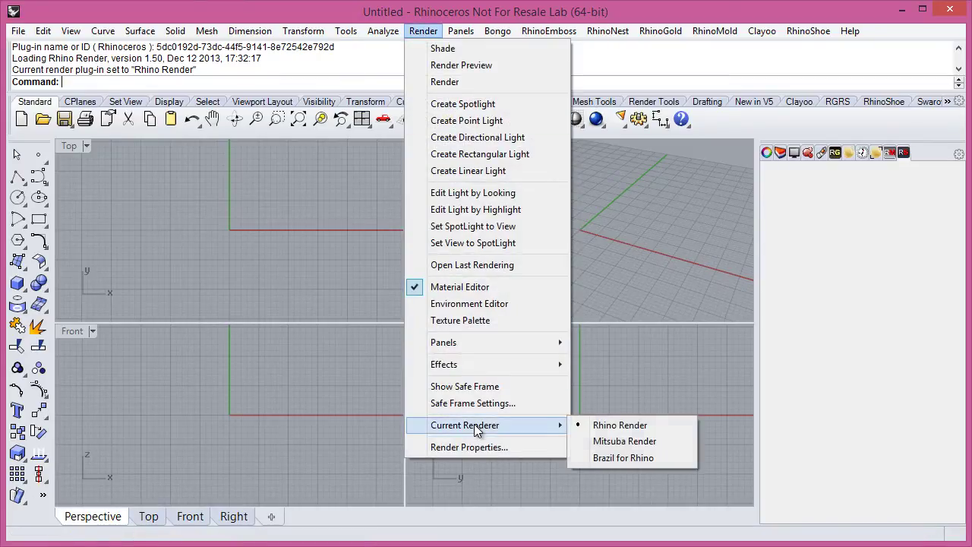
pyautogui.click(622, 445)
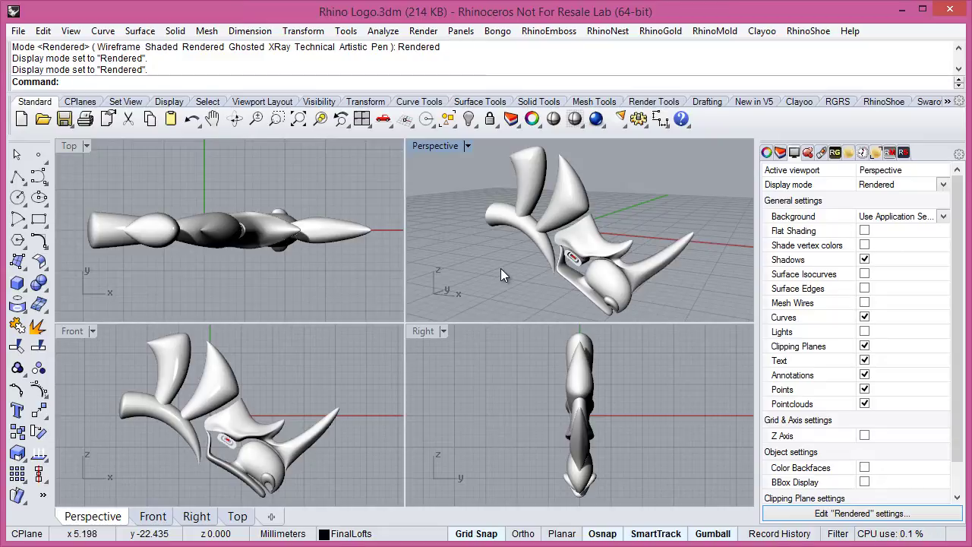
# Maximize the Perspective viewport and show the Materials panel with the Red and White materials
pyautogui.doubleClick(453, 146)
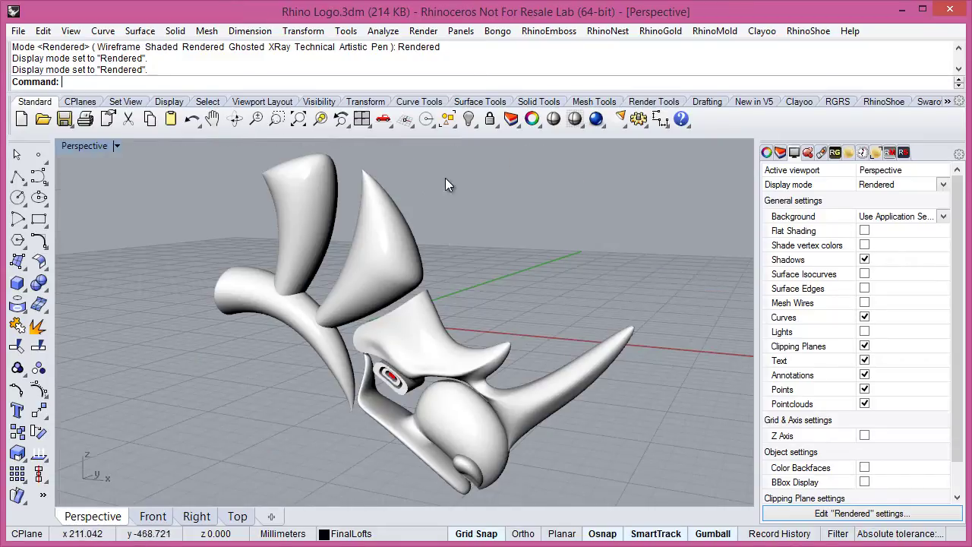
pyautogui.click(820, 152)
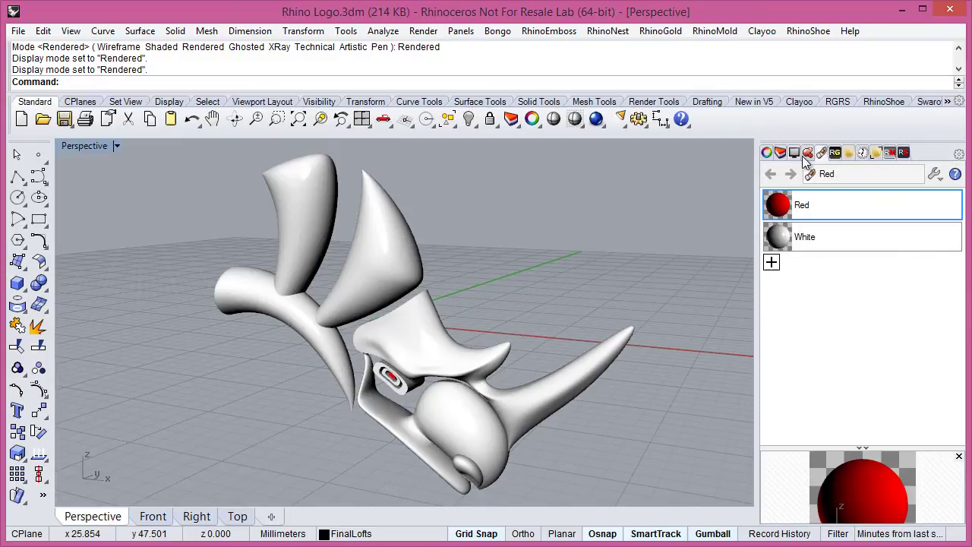
pyautogui.rightClick(925, 152)
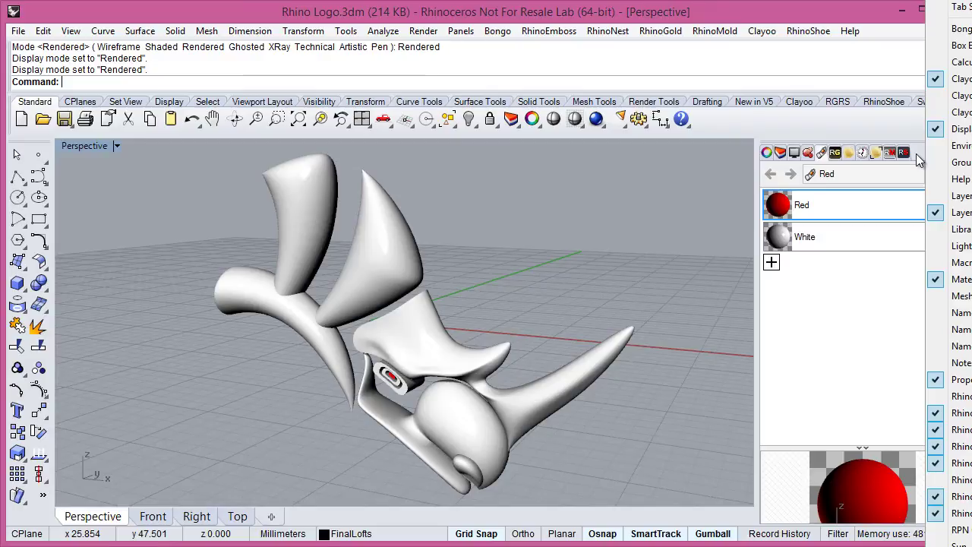
pyautogui.rightClick(916, 155)
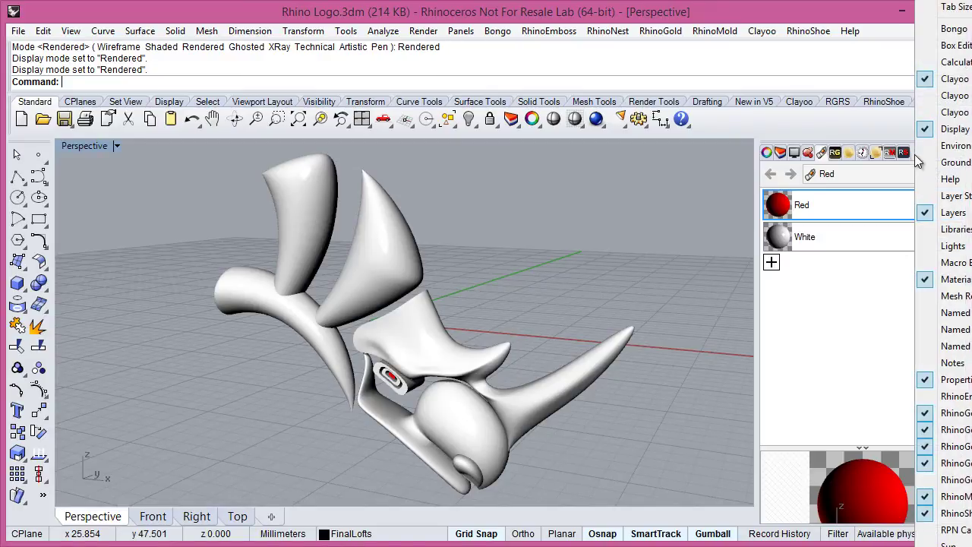
pyautogui.click(881, 281)
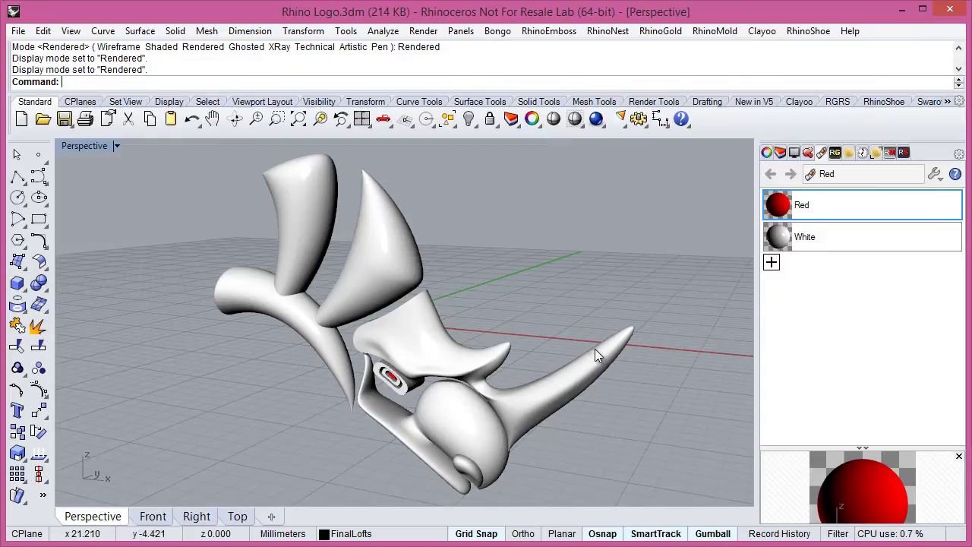
pyautogui.moveTo(594, 348)
pyautogui.mouseDown(button='right')
pyautogui.moveTo(579, 328)
pyautogui.moveTo(597, 327)
pyautogui.moveTo(566, 341)
pyautogui.moveTo(585, 338)
pyautogui.mouseUp(button='right')
# Create a new material of type Mitsuba Smooth Conductor in the Materials panel
pyautogui.click(771, 262)
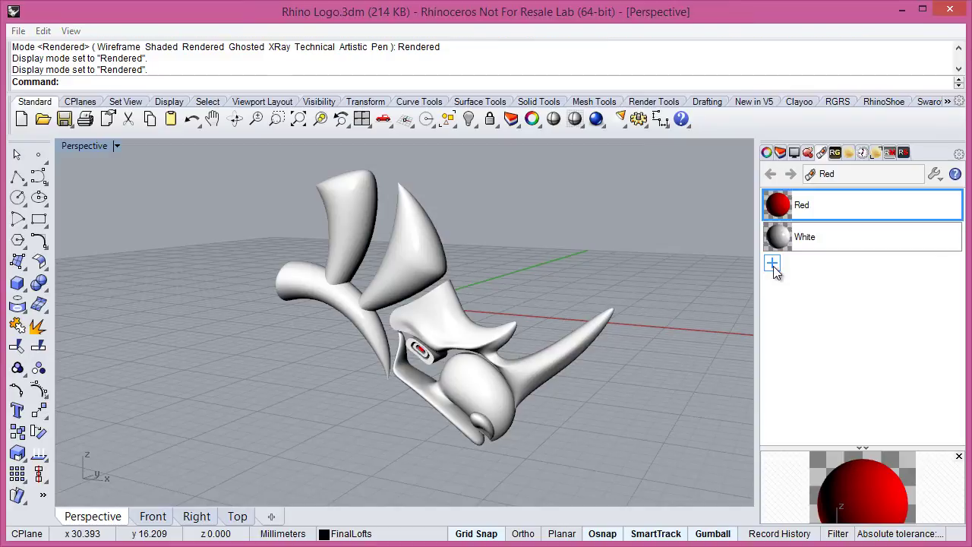
pyautogui.moveTo(645, 85); pyautogui.dragTo(415, 95)
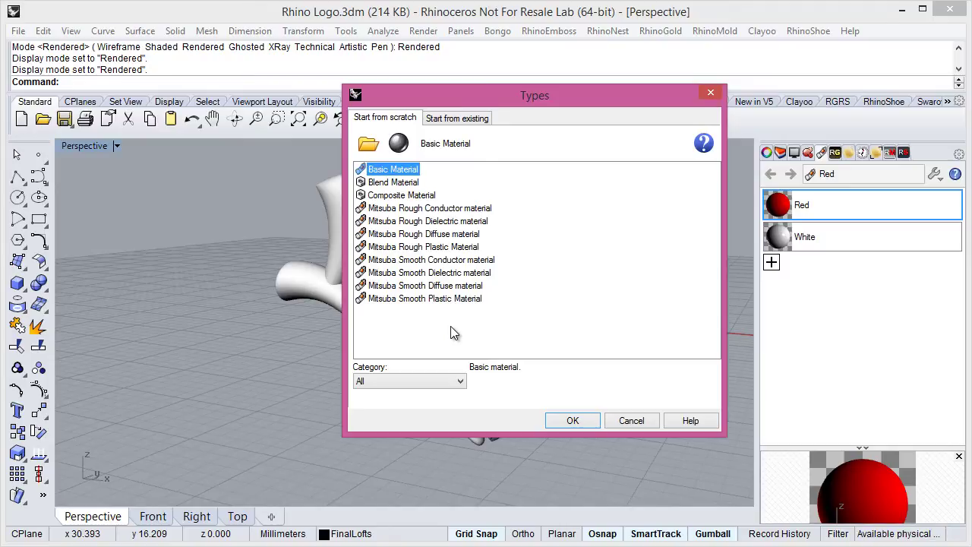
pyautogui.click(446, 261)
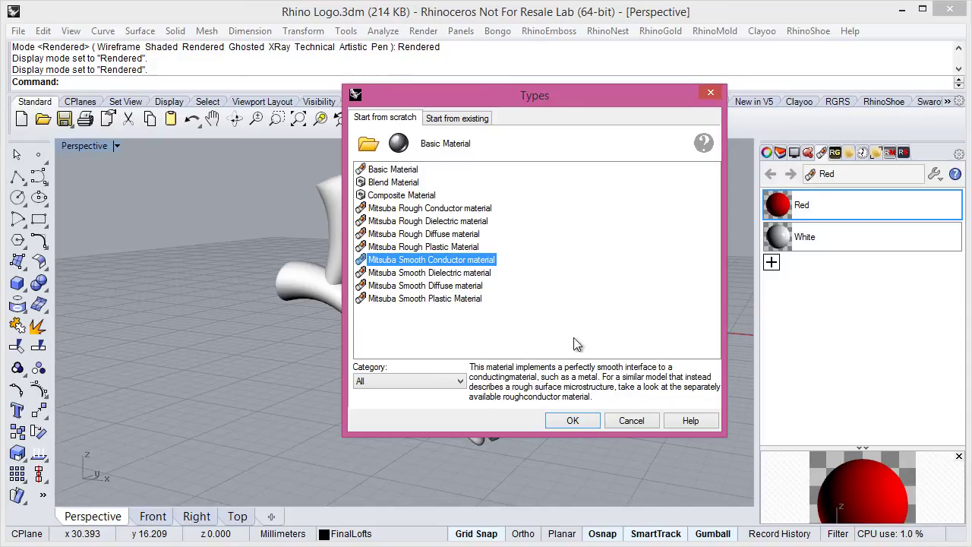
pyautogui.click(577, 422)
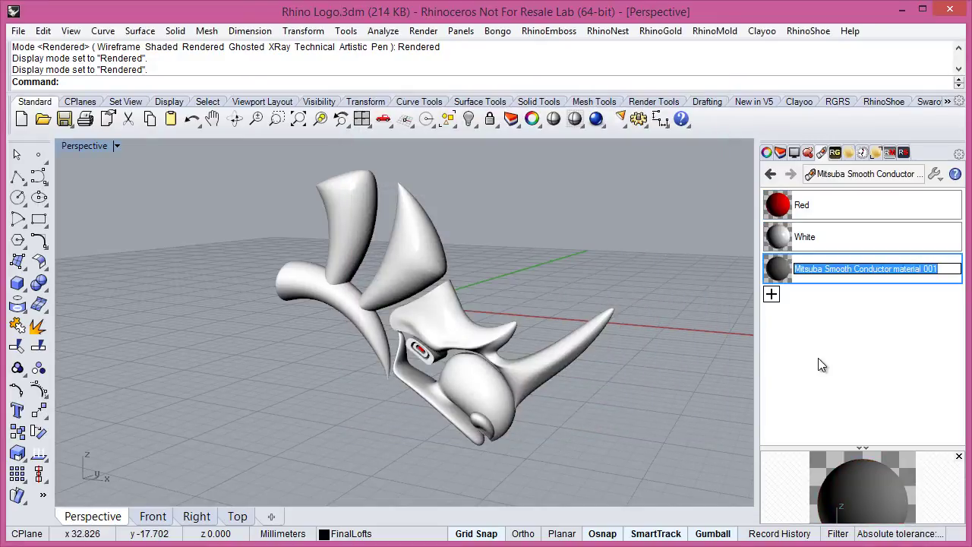
# Name the new material 'My First Mitsuba Material' and set its Material Type to Gold
pyautogui.write('My ')
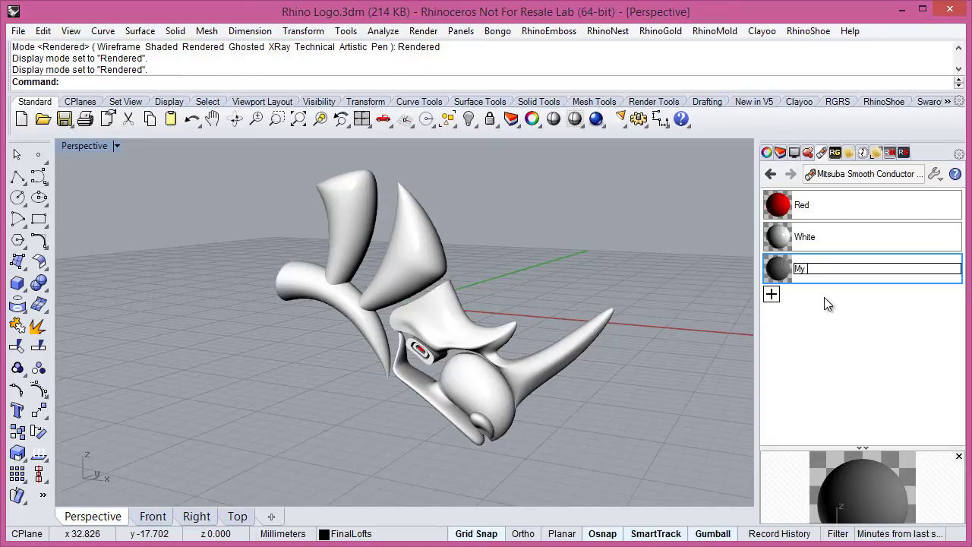
pyautogui.write('First Mitsuba Material')
pyautogui.press('Return')
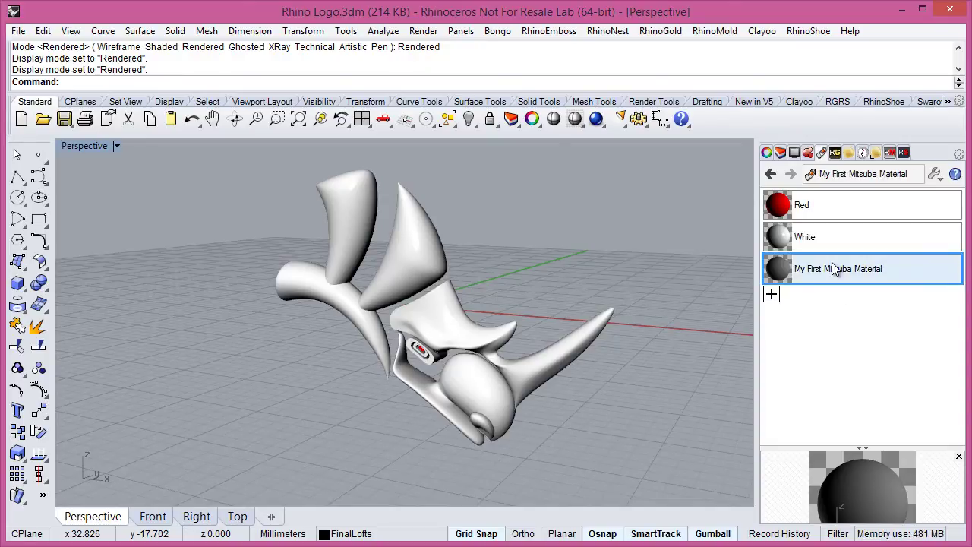
pyautogui.click(790, 267)
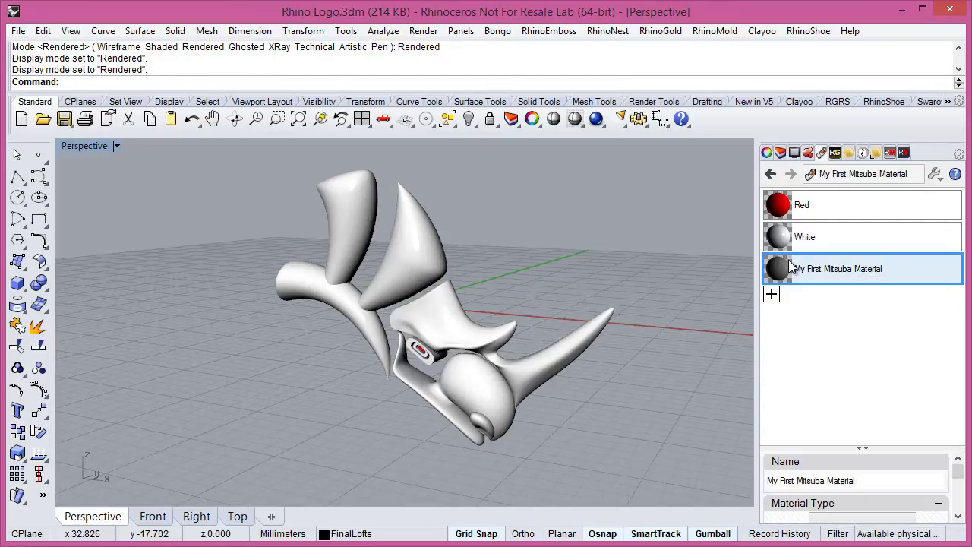
pyautogui.moveTo(836, 448); pyautogui.dragTo(833, 329)
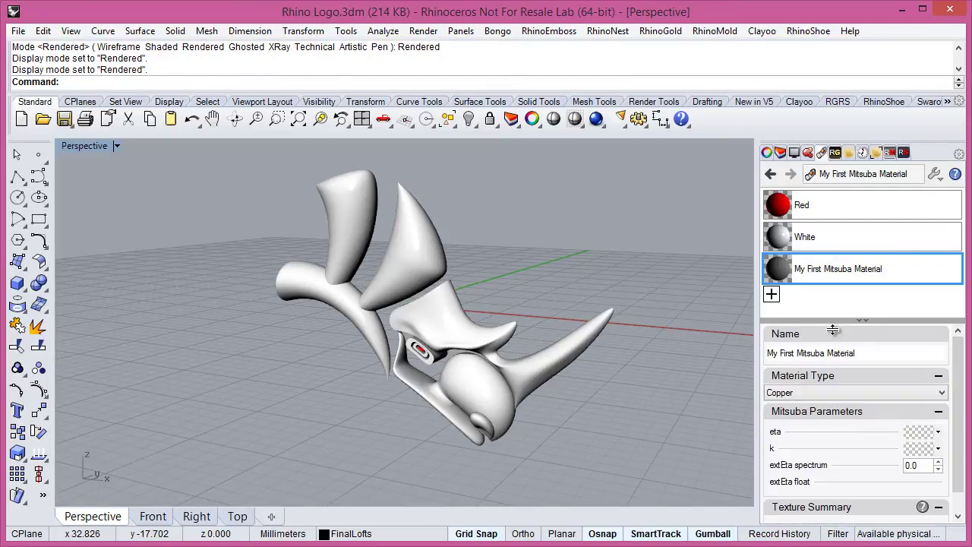
pyautogui.click(825, 393)
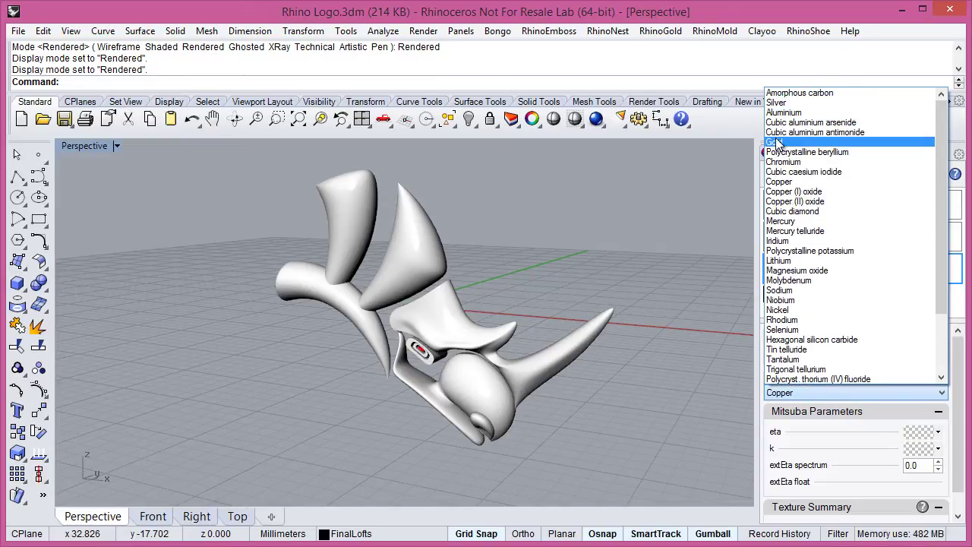
pyautogui.click(776, 143)
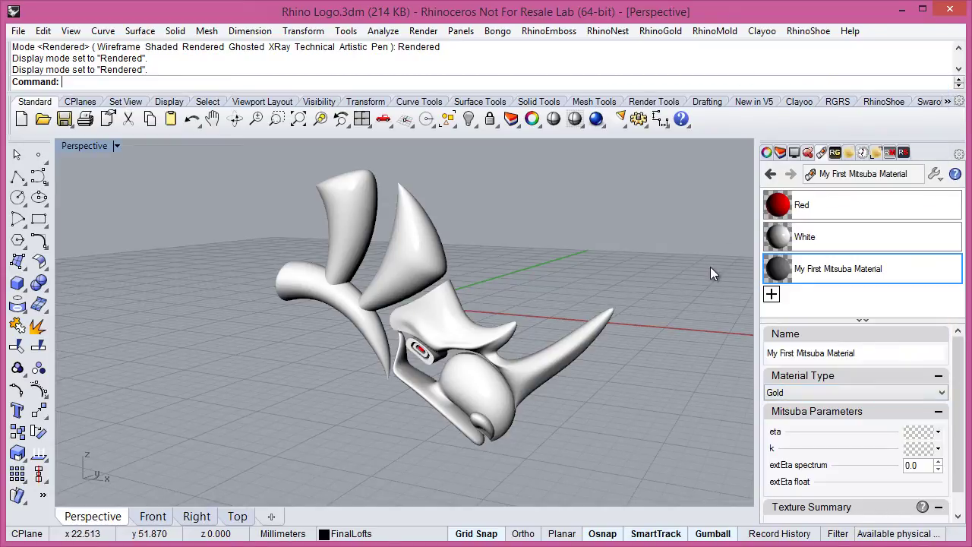
# Select all rhino objects and assign My First Mitsuba Material to them
pyautogui.hotkey('ctrl', 'a')
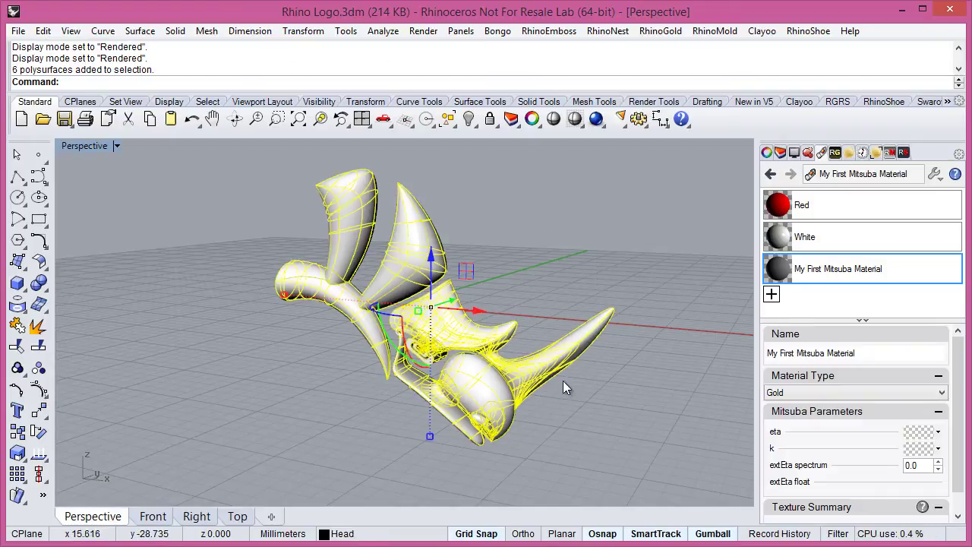
pyautogui.rightClick(789, 268)
pyautogui.click(825, 229)
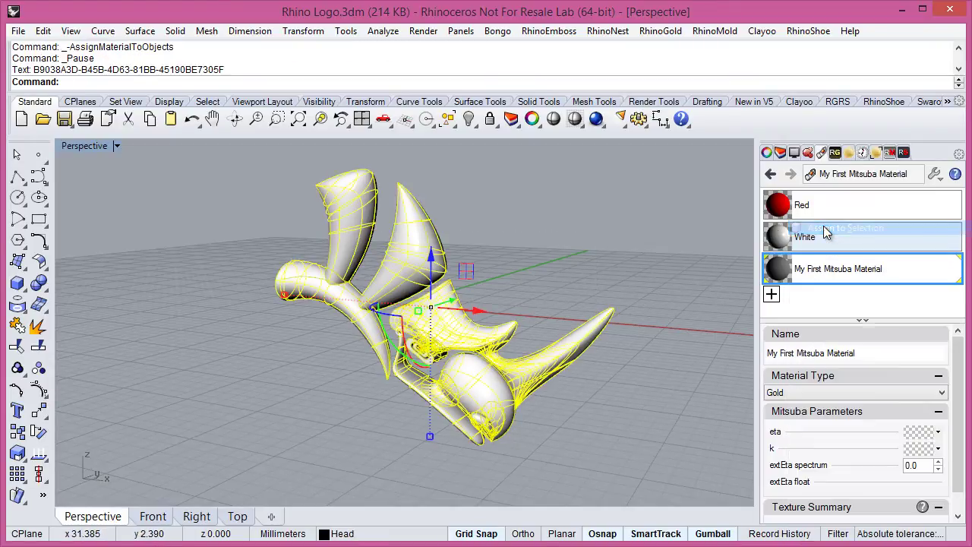
pyautogui.click(682, 242)
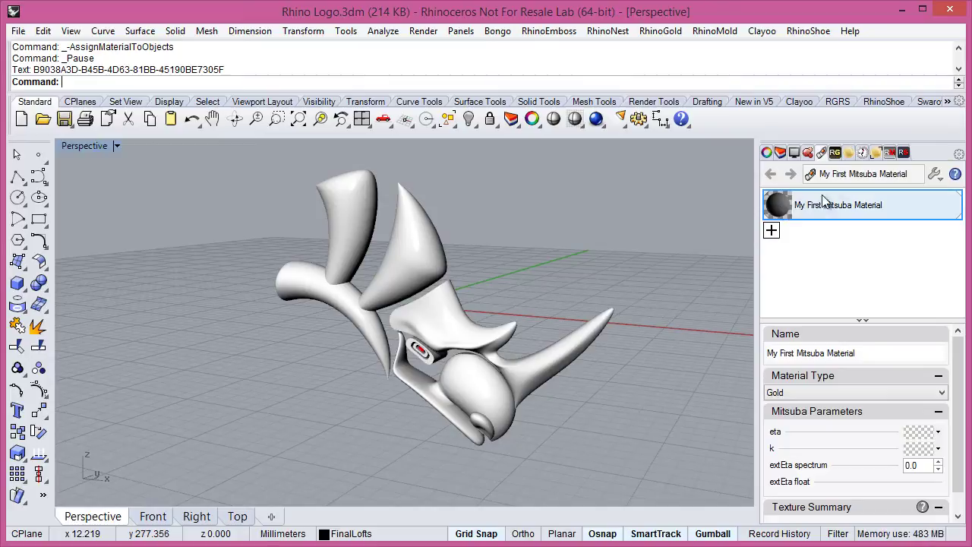
# Set the Environment panel's background to Environment and add a new Basic Environment
pyautogui.rightClick(920, 154)
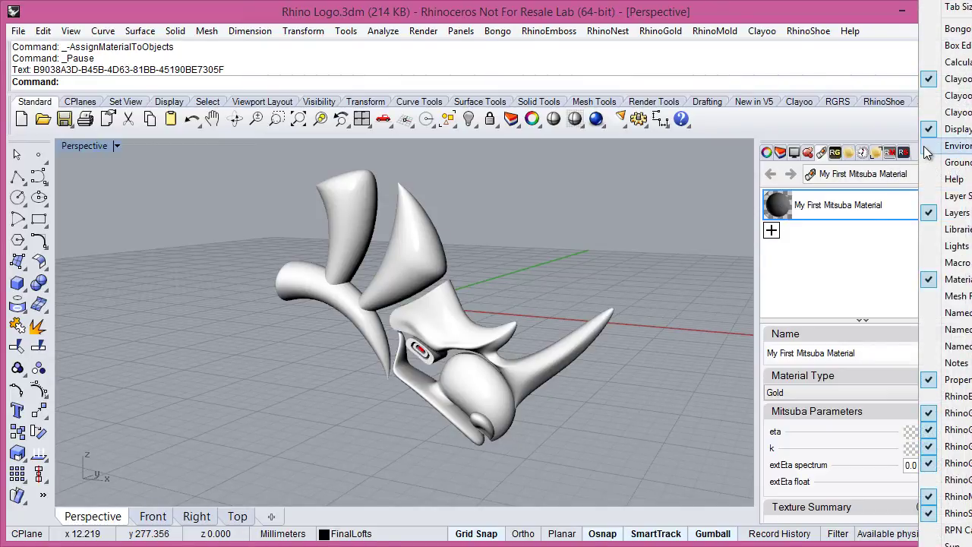
pyautogui.click(925, 147)
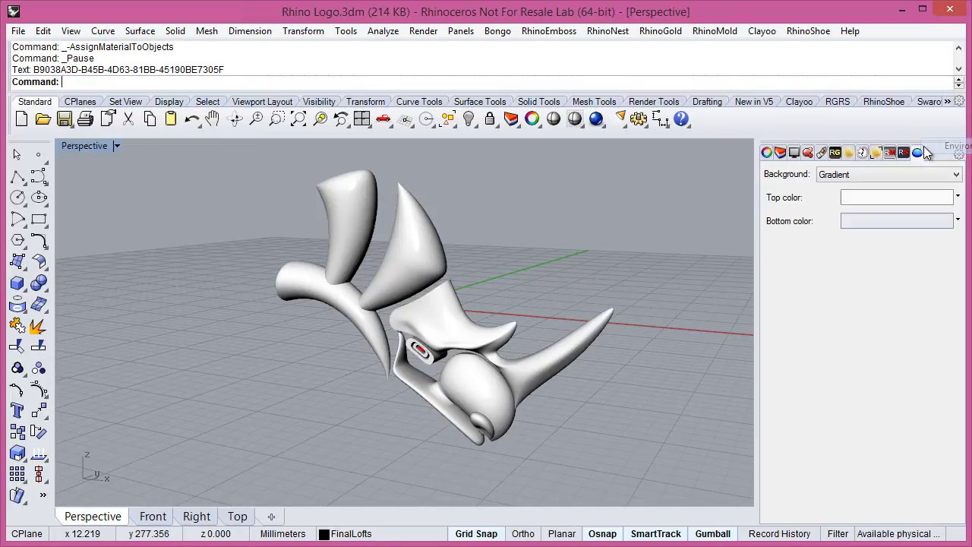
pyautogui.click(832, 177)
pyautogui.click(839, 208)
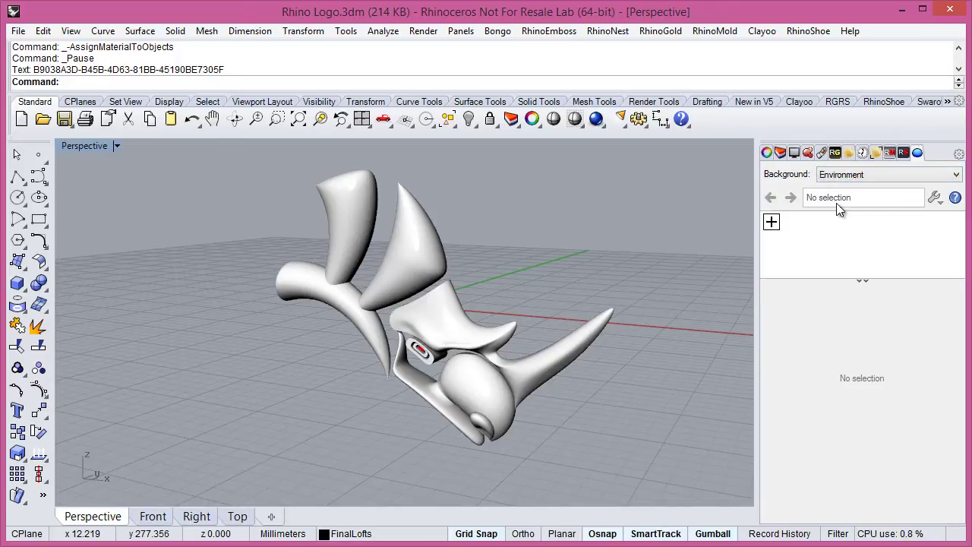
pyautogui.click(769, 226)
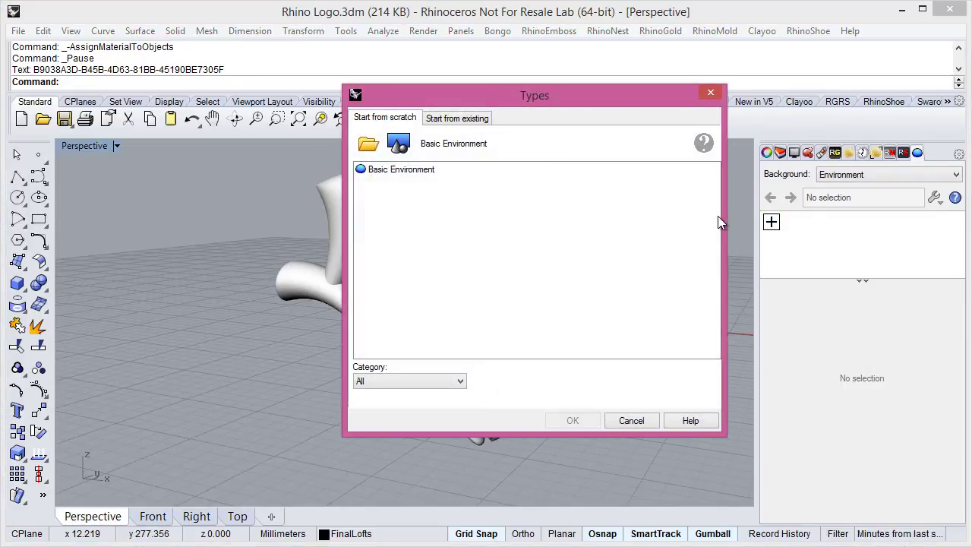
pyautogui.click(474, 151)
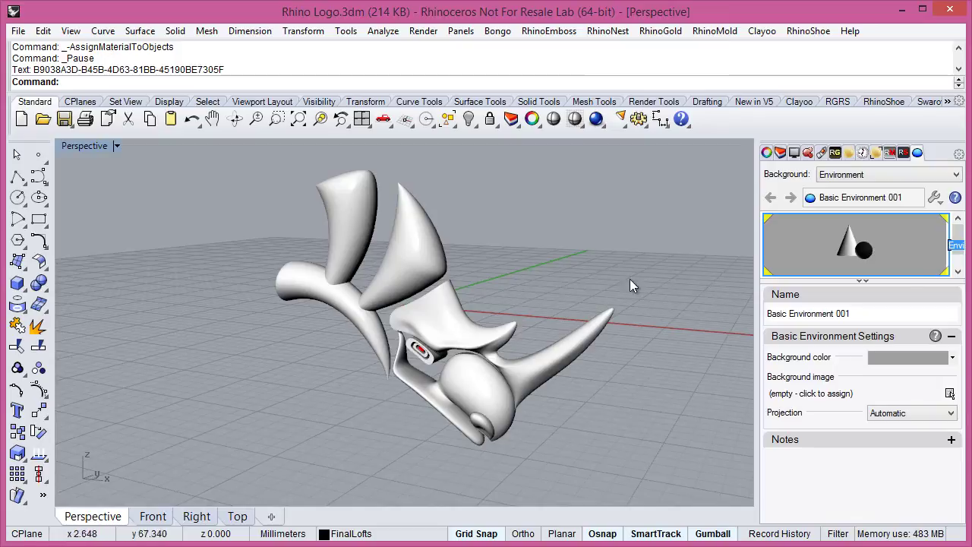
# Give the Basic Environment a High Dynamic Range Texture background using SeattleLibrary.hdr
pyautogui.click(793, 395)
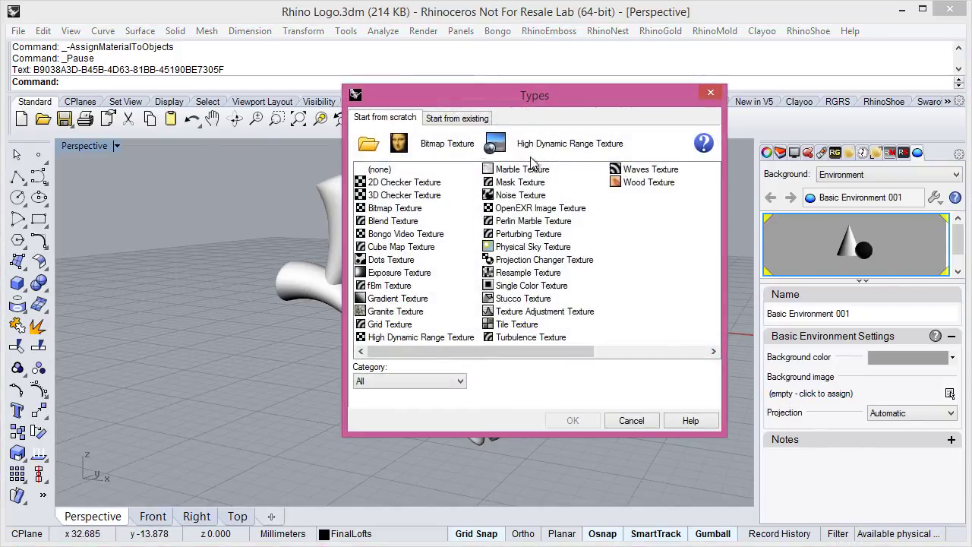
pyautogui.click(529, 149)
pyautogui.doubleClick(812, 231)
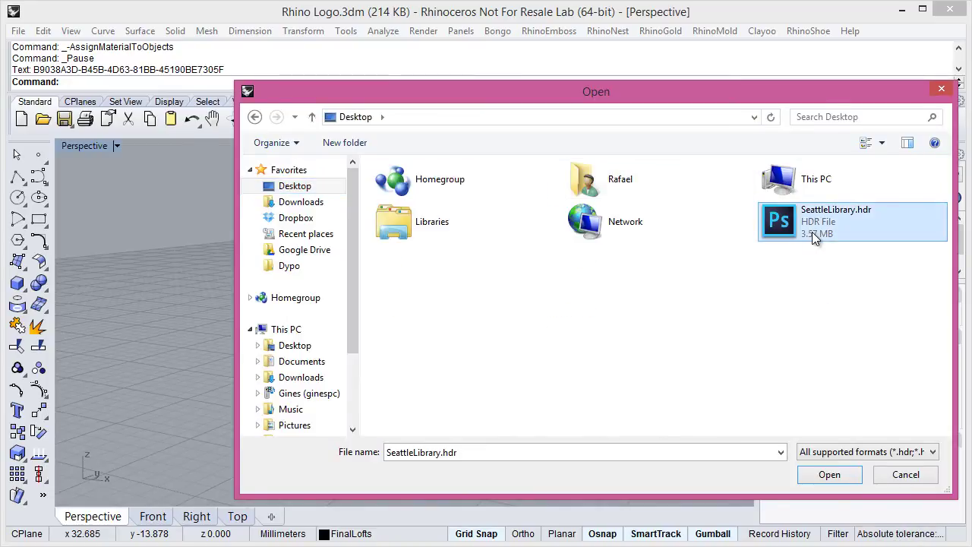
pyautogui.click(831, 255)
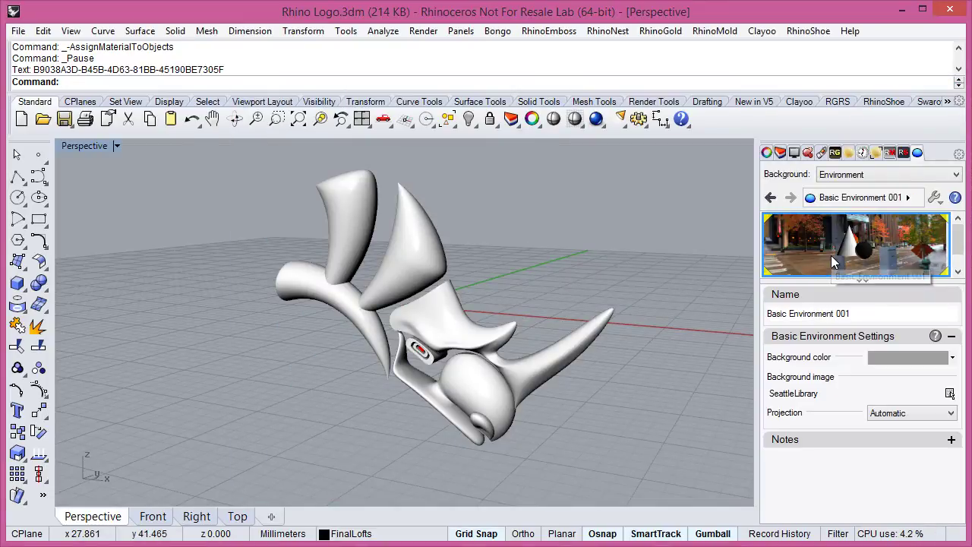
pyautogui.moveTo(656, 264); pyautogui.dragTo(693, 321, button='right')
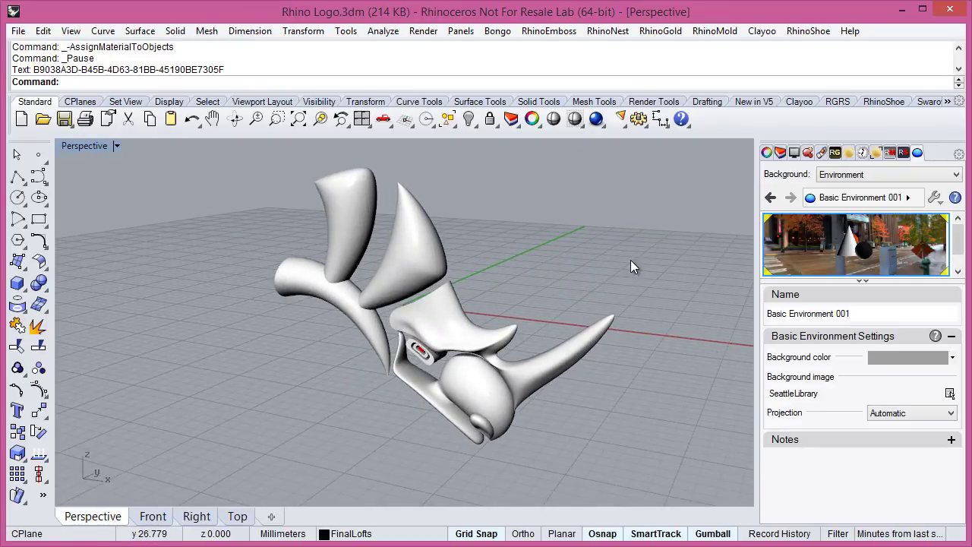
# Render the gold rhino in Mitsuba, re-orbiting the camera toward the street and rendering again
pyautogui.click(596, 119)
pyautogui.moveTo(527, 14); pyautogui.dragTo(533, 20)
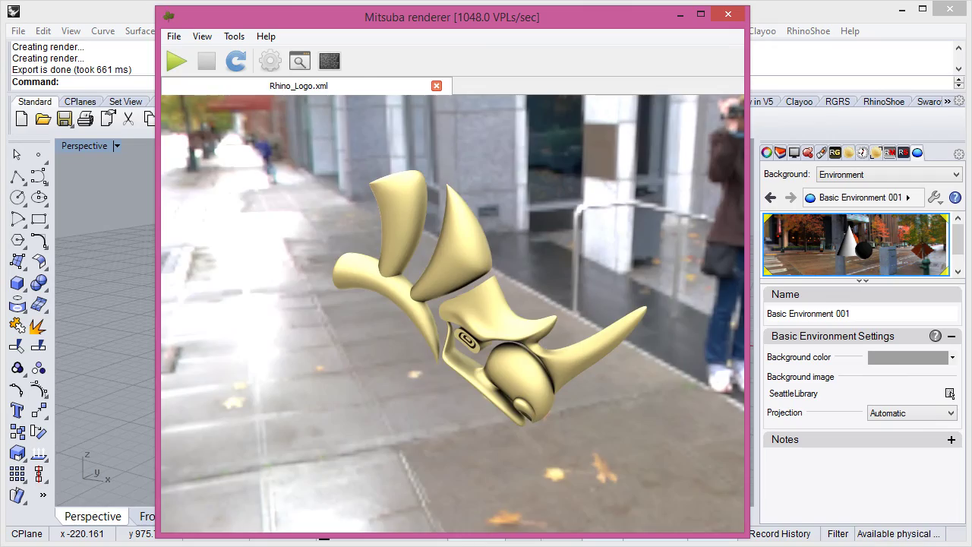
pyautogui.moveTo(597, 261); pyautogui.dragTo(587, 329)
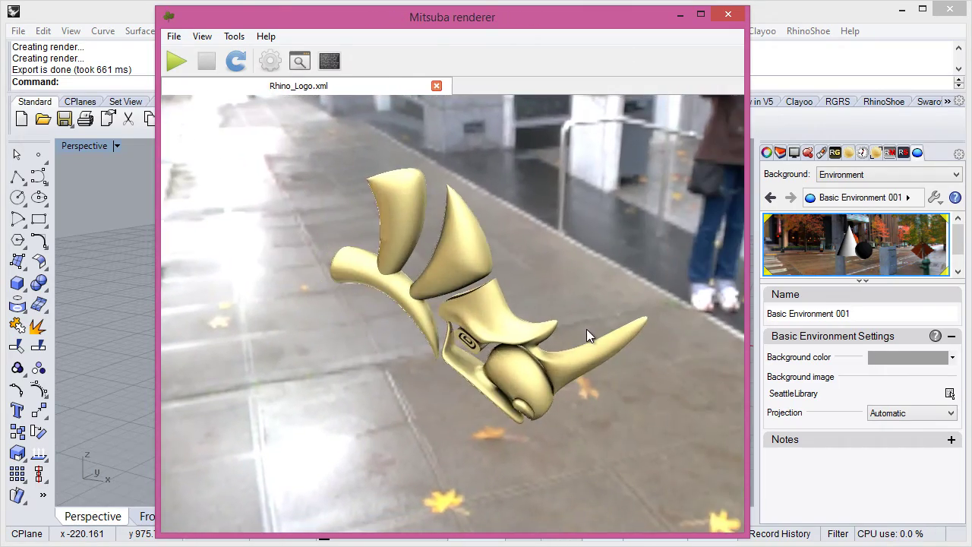
pyautogui.scroll(1, 565, 302)
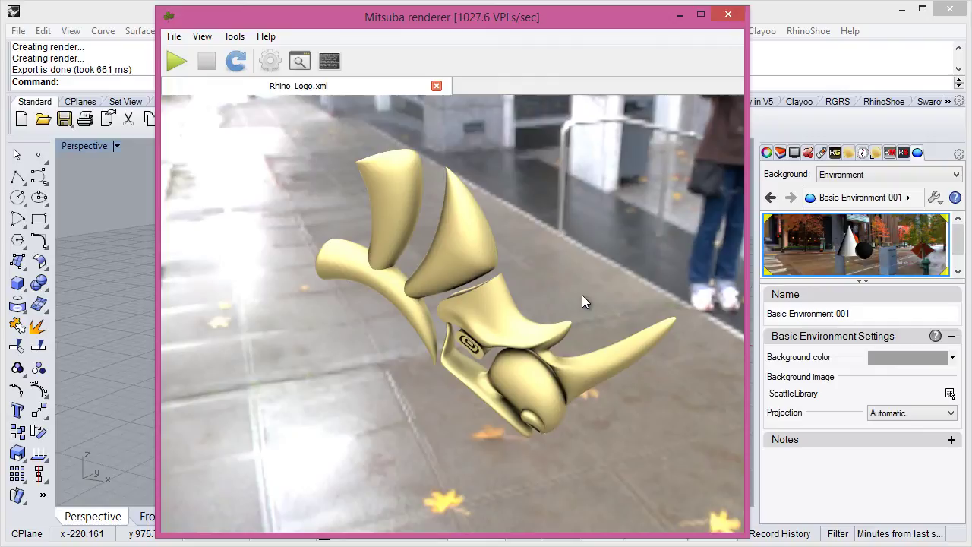
pyautogui.click(176, 64)
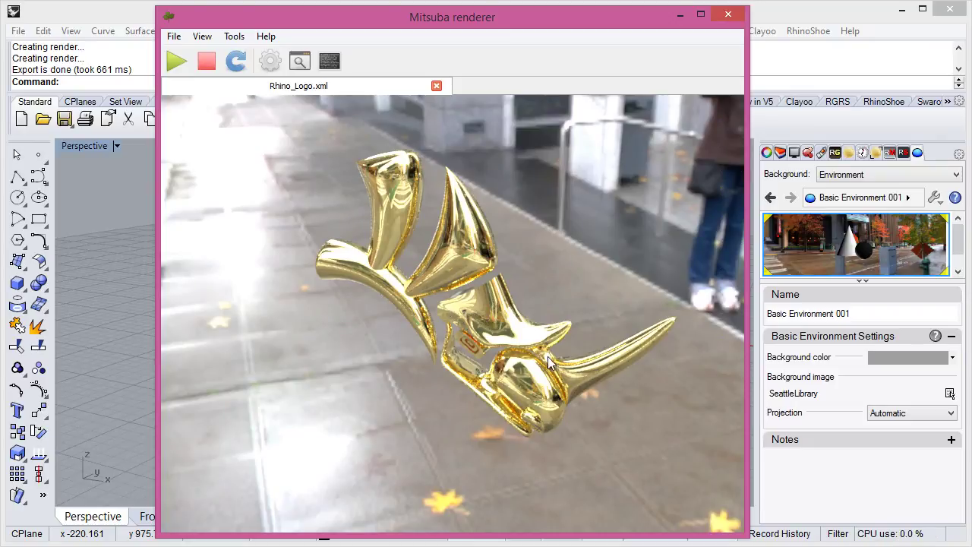
pyautogui.moveTo(444, 303); pyautogui.dragTo(577, 295)
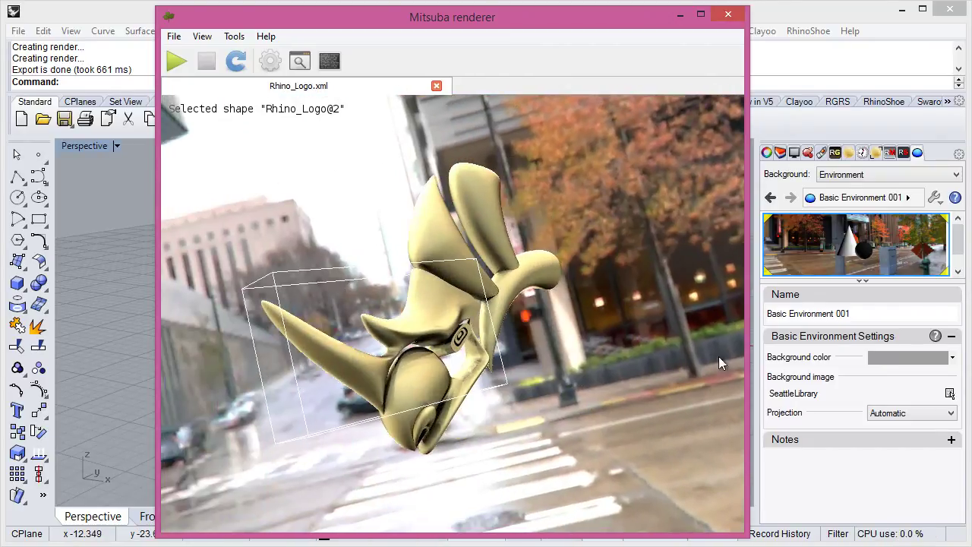
pyautogui.click(180, 62)
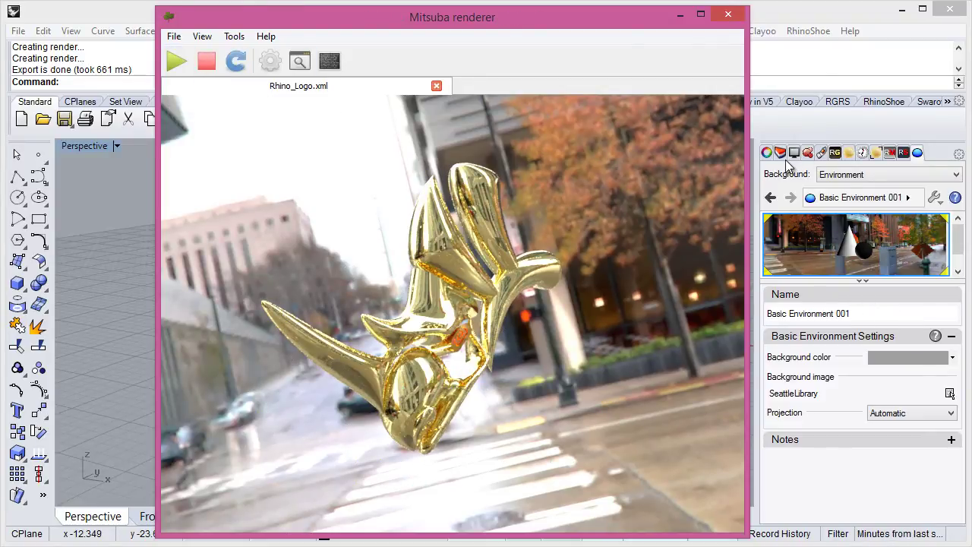
# Export the render as a tonemapped low dynamic range PNG named 'My dirst render'
pyautogui.click(174, 36)
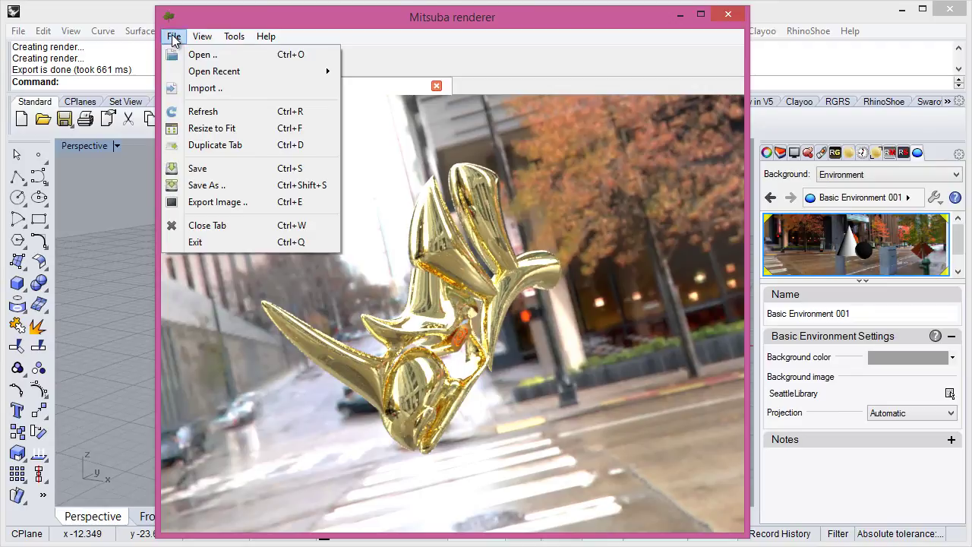
pyautogui.click(242, 208)
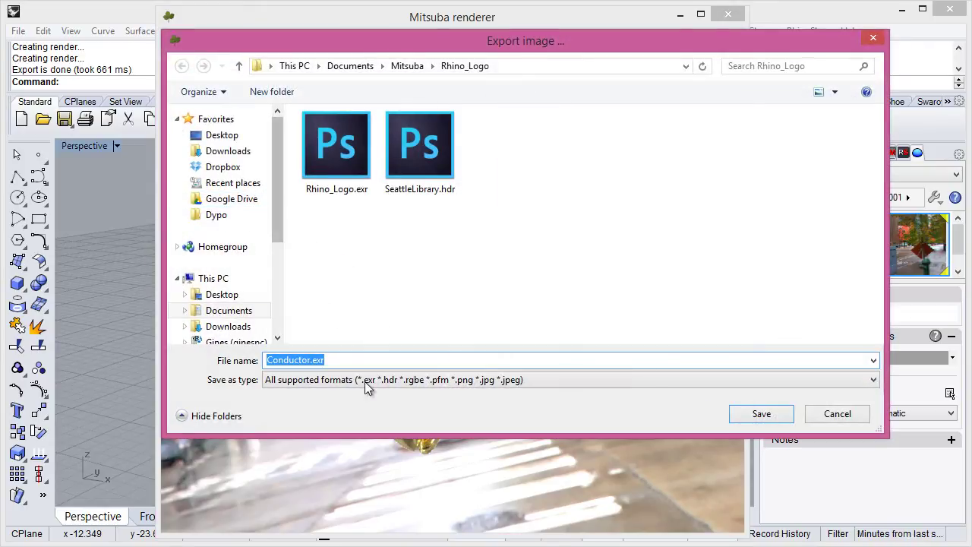
pyautogui.click(374, 381)
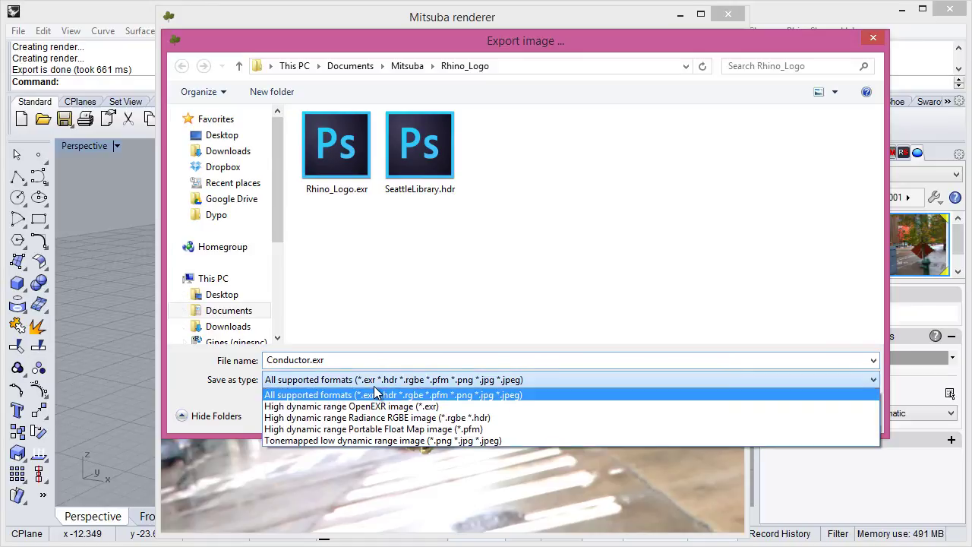
pyautogui.click(373, 441)
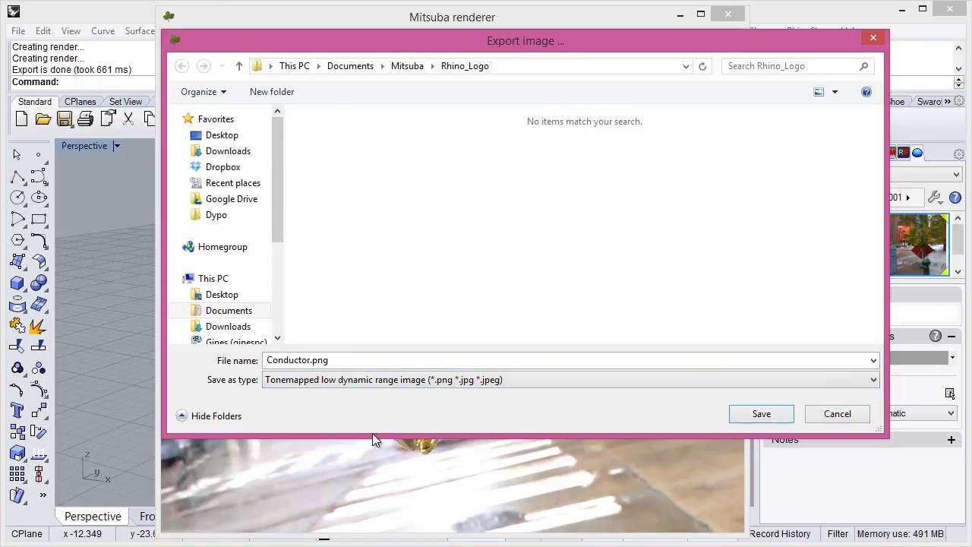
pyautogui.doubleClick(351, 361)
pyautogui.write('My d')
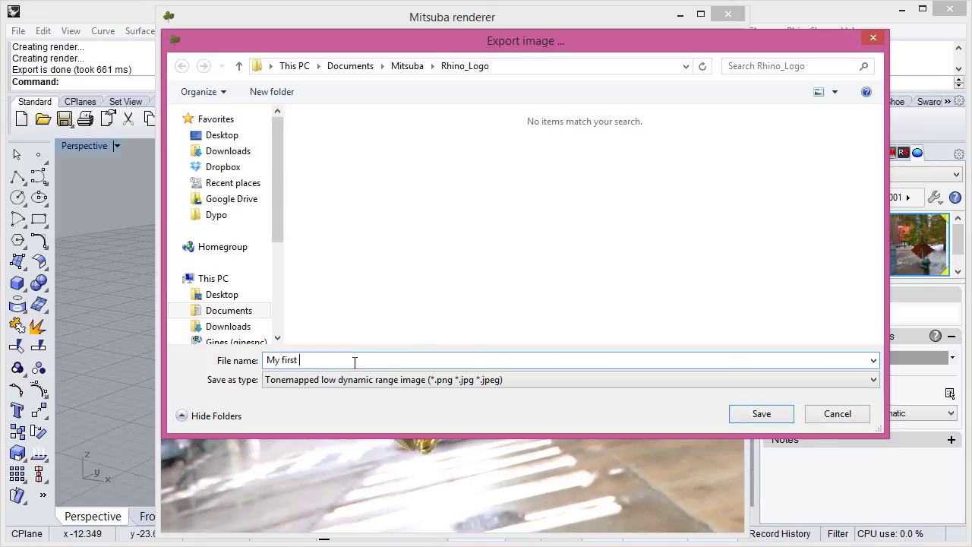
pyautogui.write('irst render')
pyautogui.press('Return')
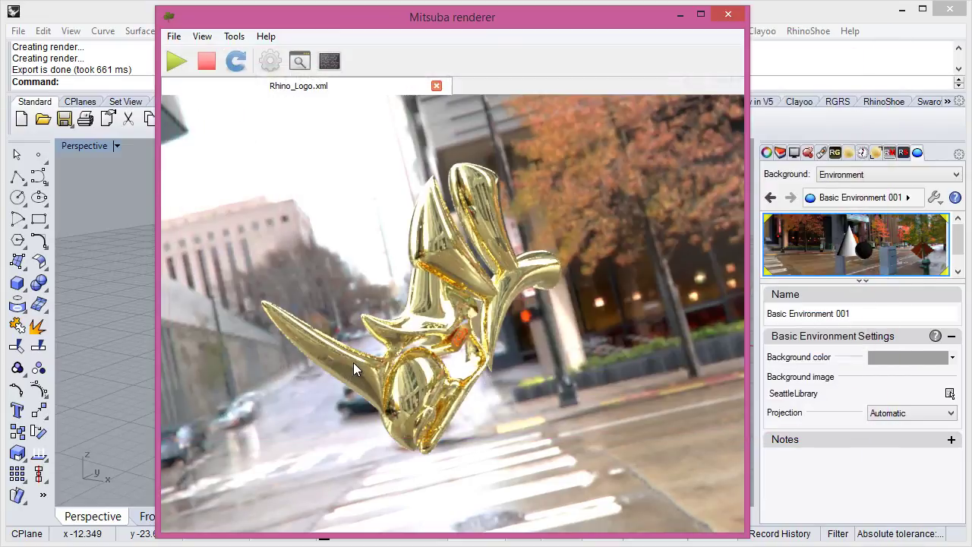